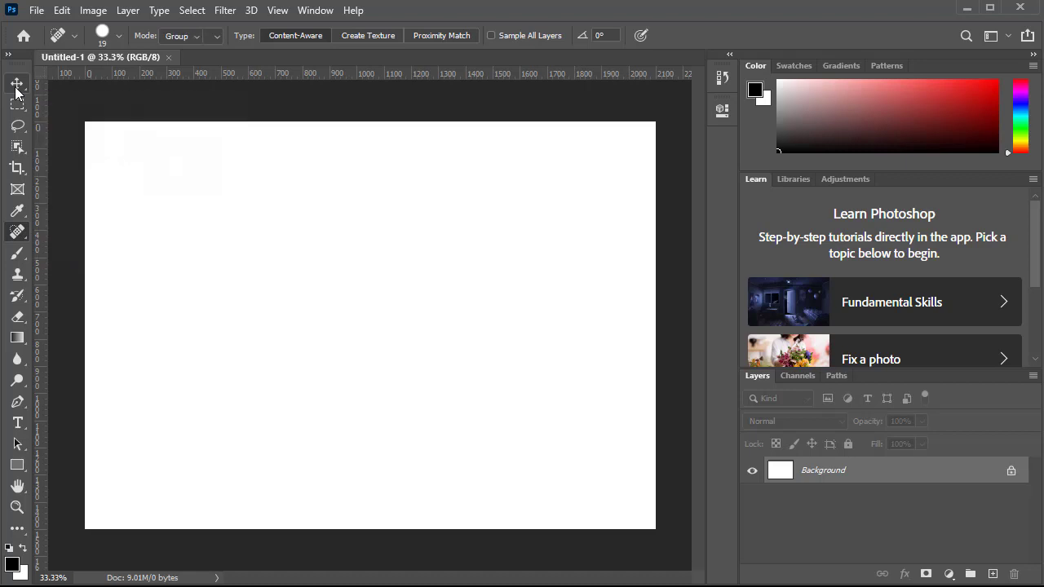
Activate the Healing Brush tool from the group of healing tools.
click(16, 85)
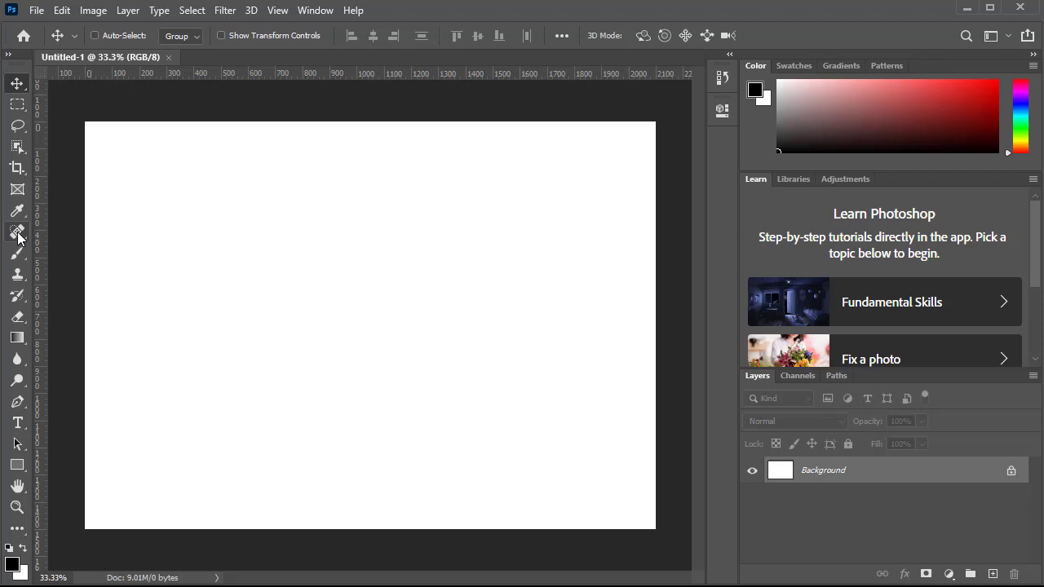
click(18, 235)
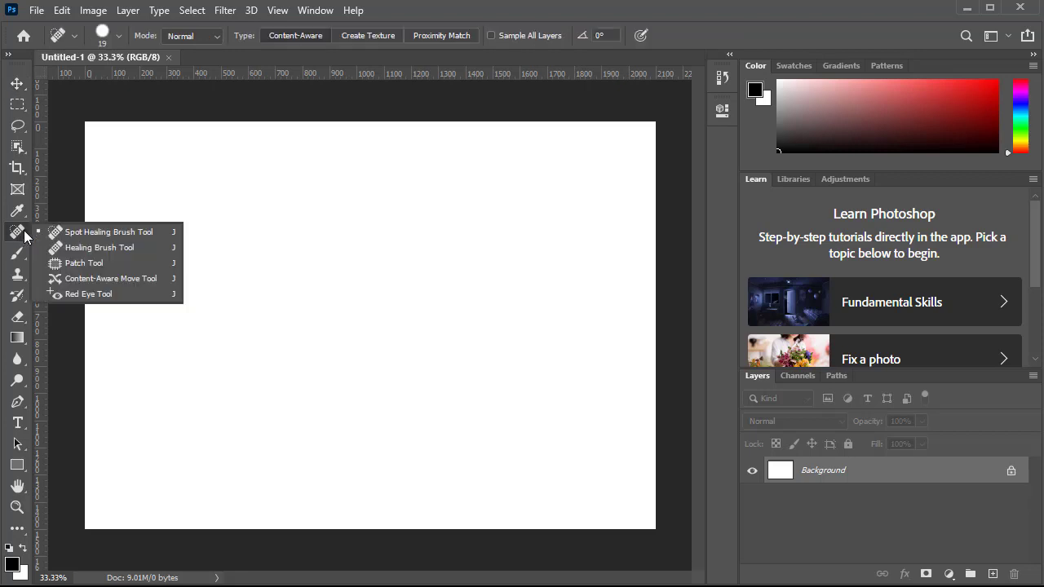
click(73, 254)
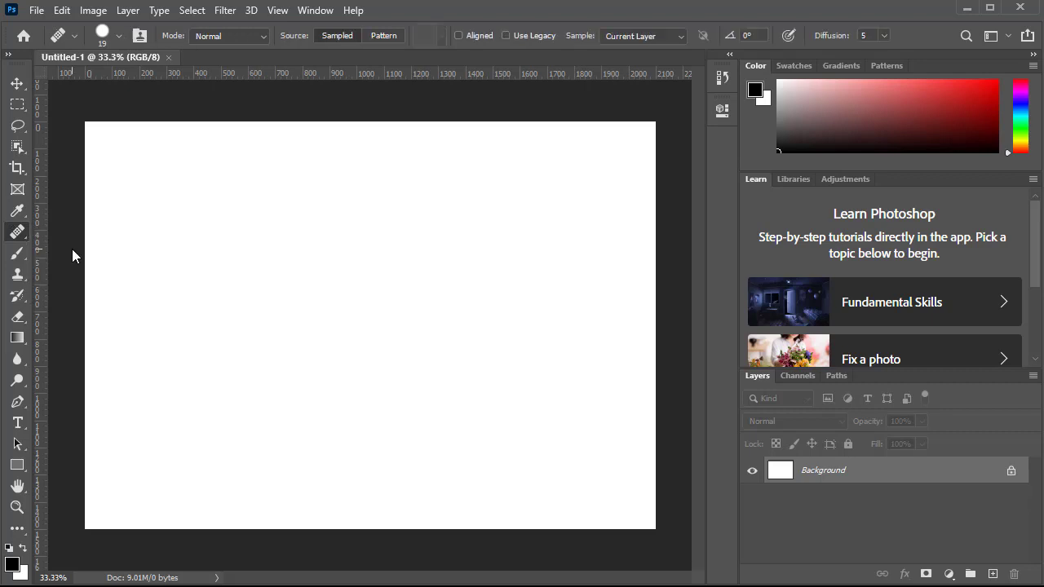
right_click(18, 235)
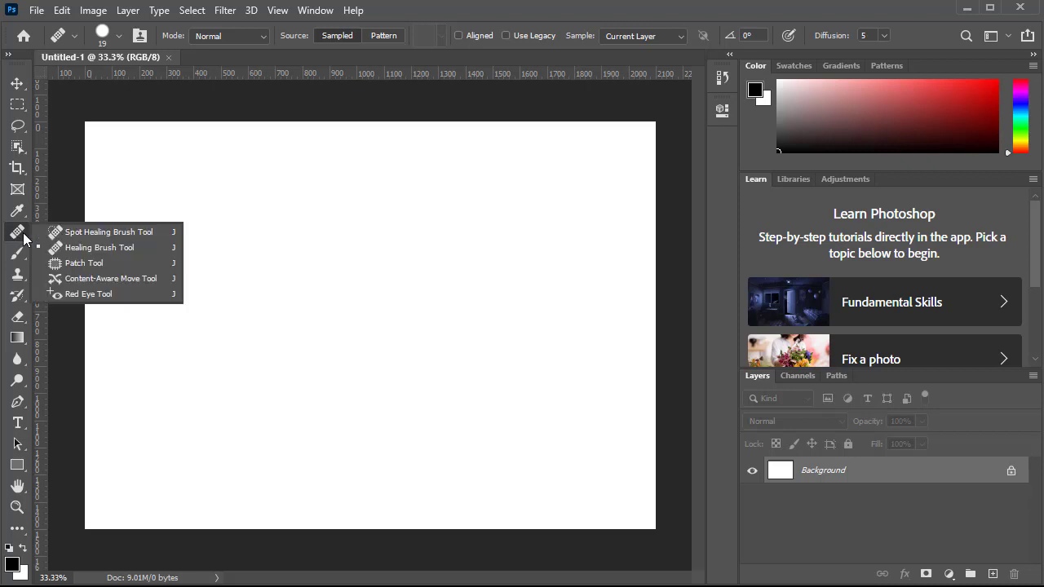
click(16, 235)
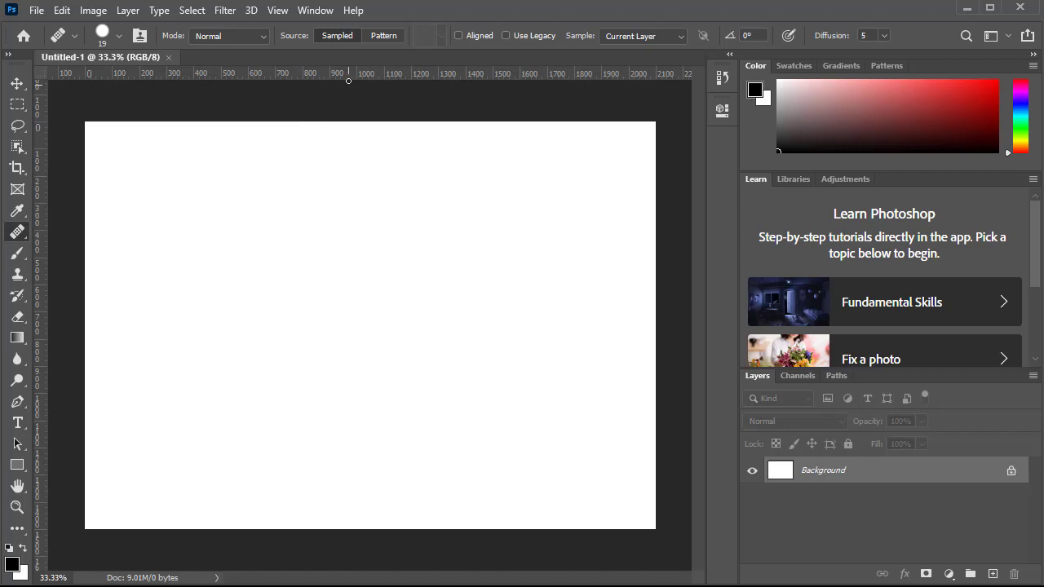
Open image 3 from the Music folder and dock its floating window alongside Untitled-1.
click(37, 11)
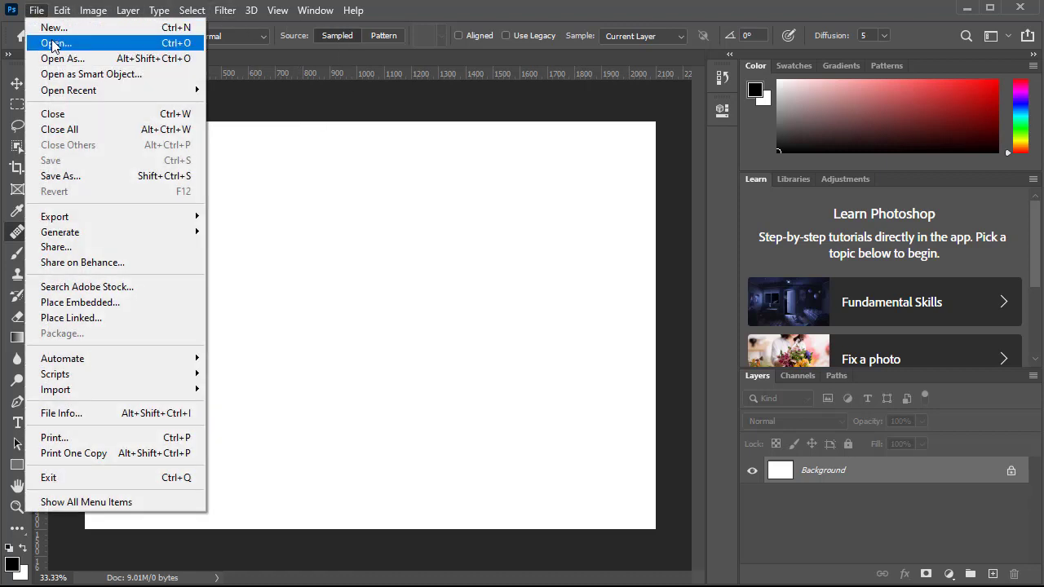
click(54, 43)
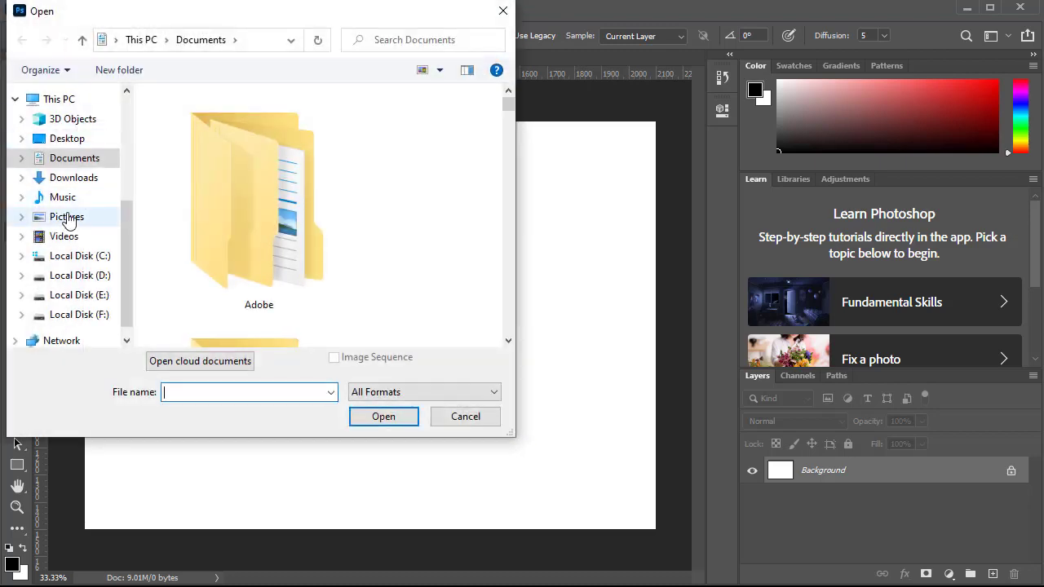
click(65, 199)
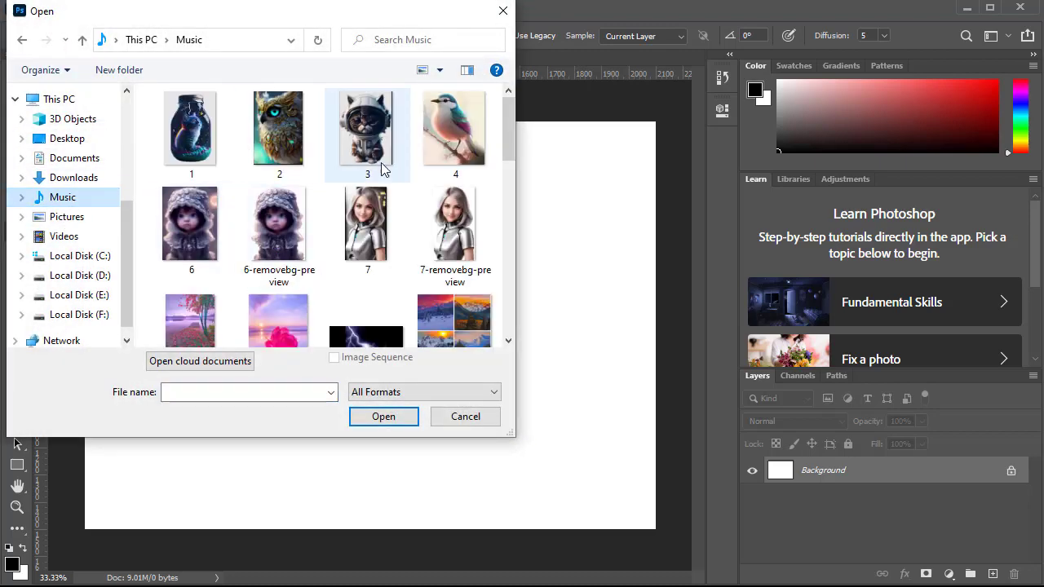
double_click(342, 131)
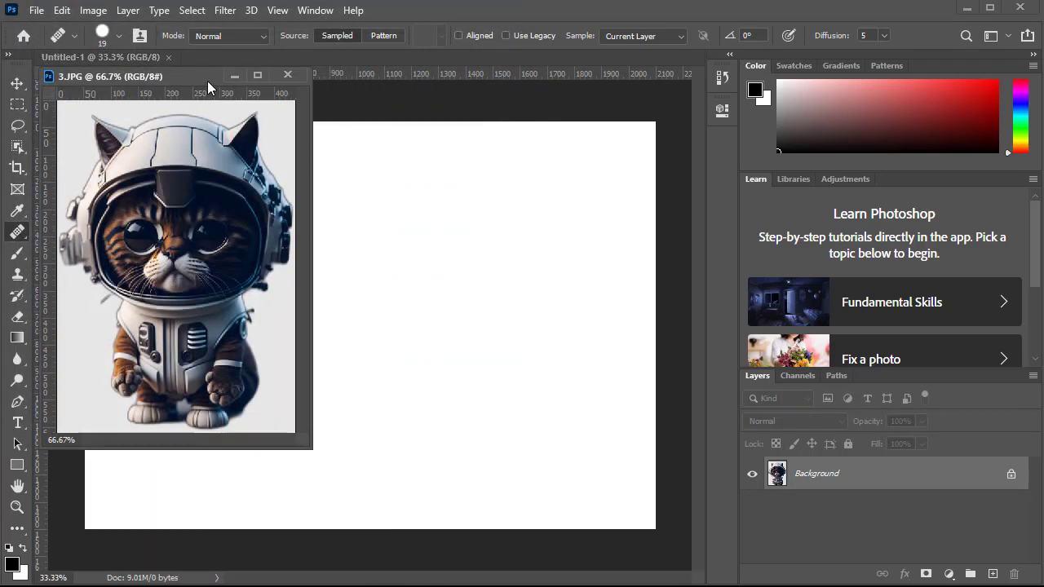
drag(207, 80, 241, 63)
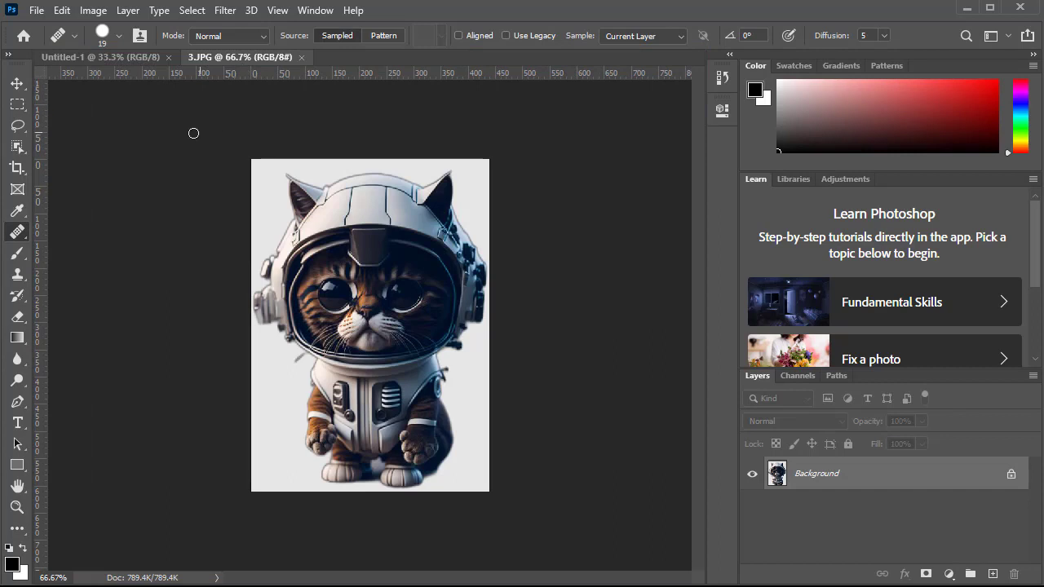
Copy the astronaut cat image into Untitled-1, scale it to about 174% and place it on the right side of the canvas.
click(17, 83)
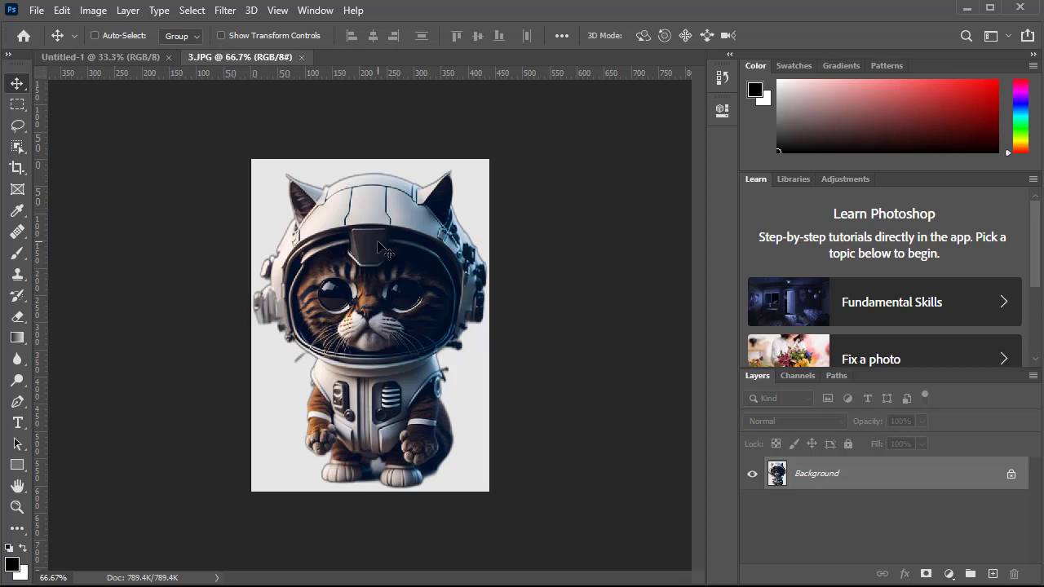
drag(379, 247, 551, 360)
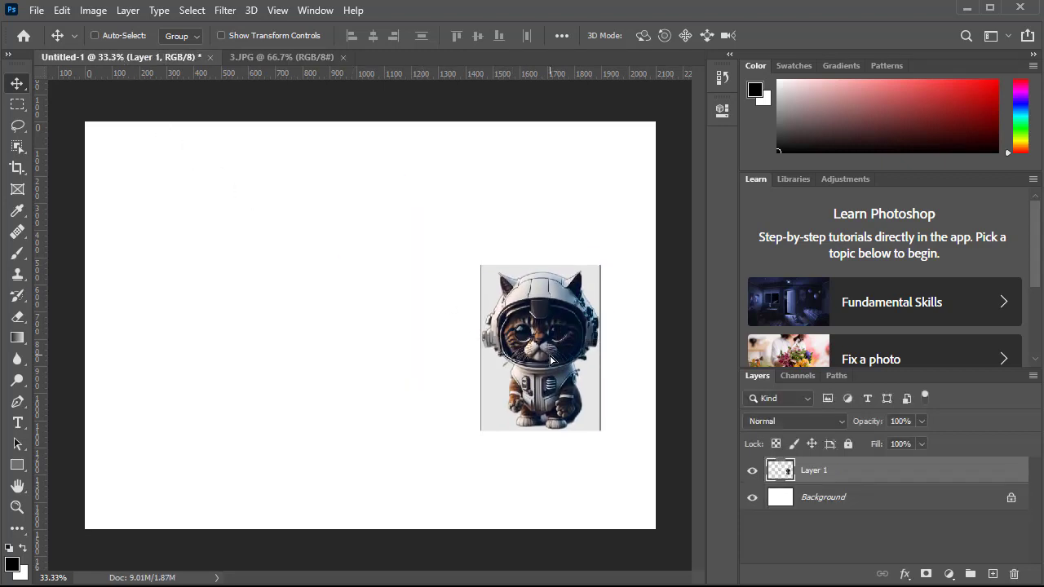
key(ctrl)
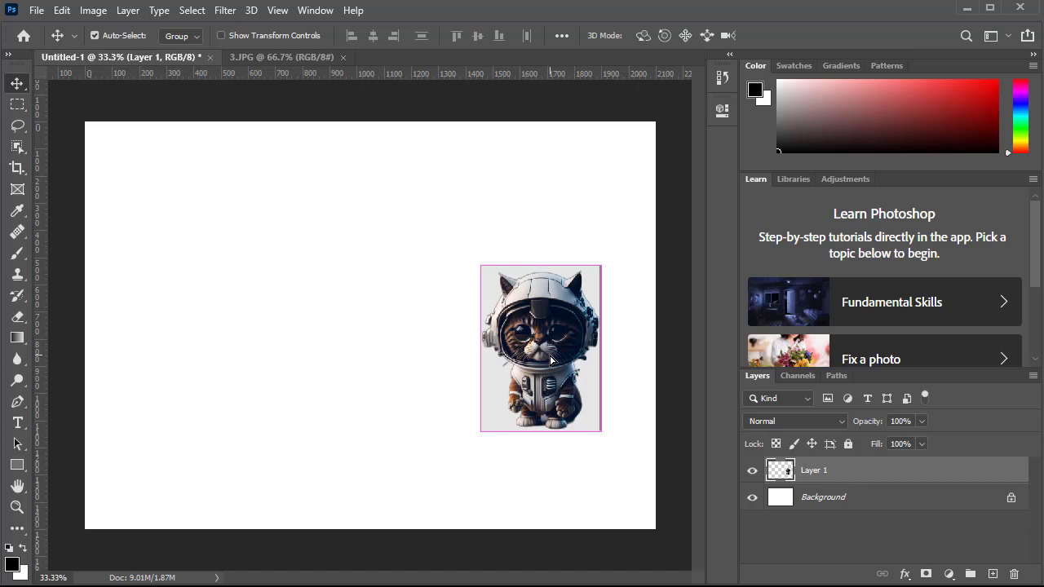
key(ctrl+t)
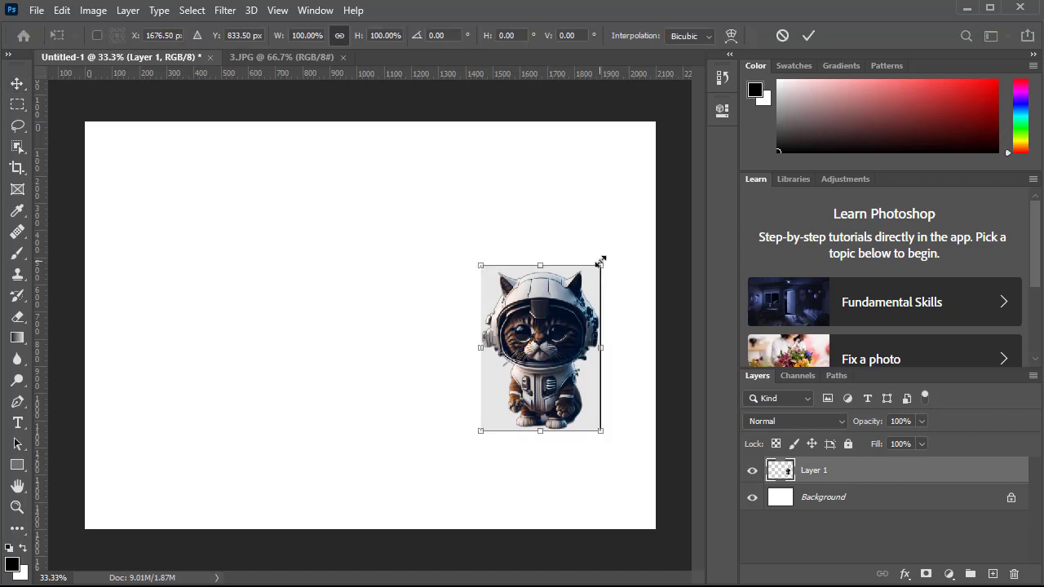
drag(600, 262, 689, 141)
drag(615, 217, 571, 266)
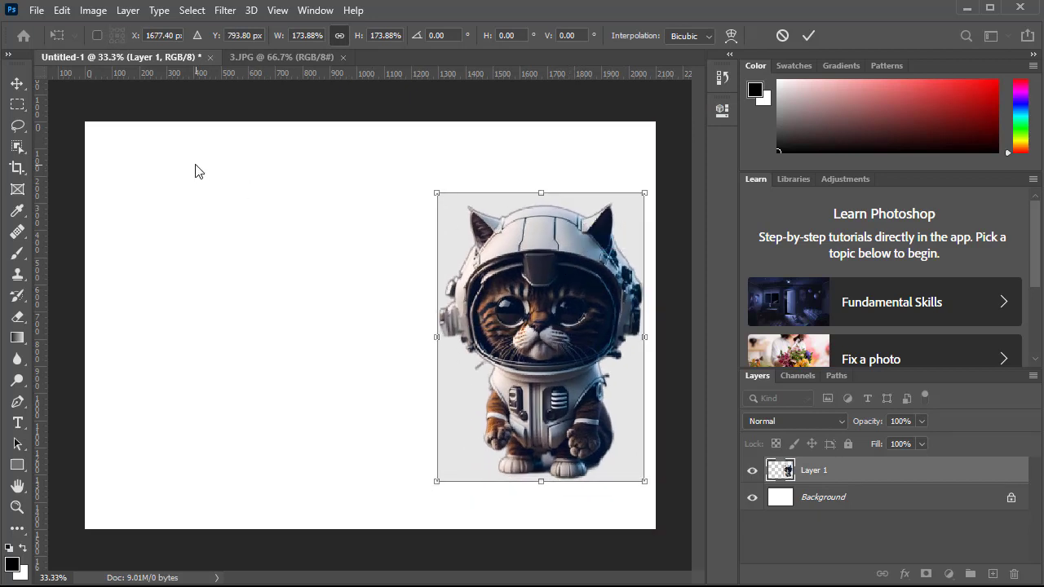
click(24, 92)
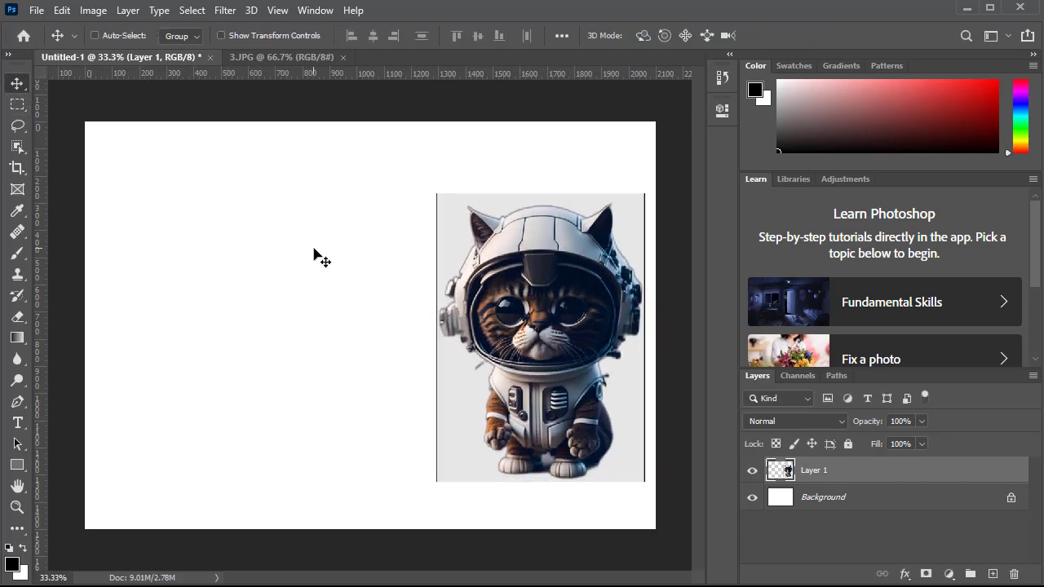
Try to paint on the blank canvas with the Healing Brush without a defined source point.
click(17, 232)
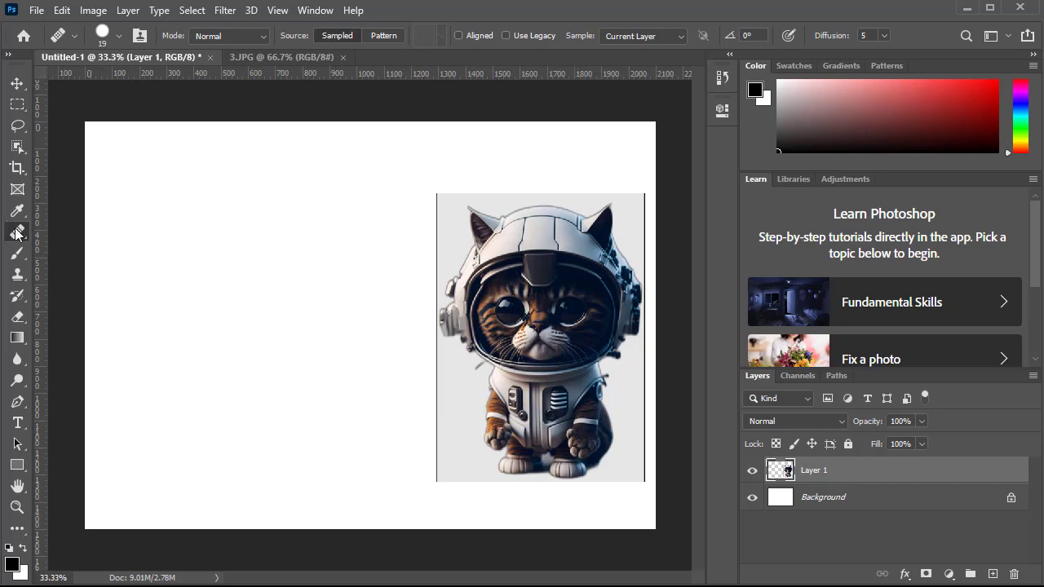
click(268, 271)
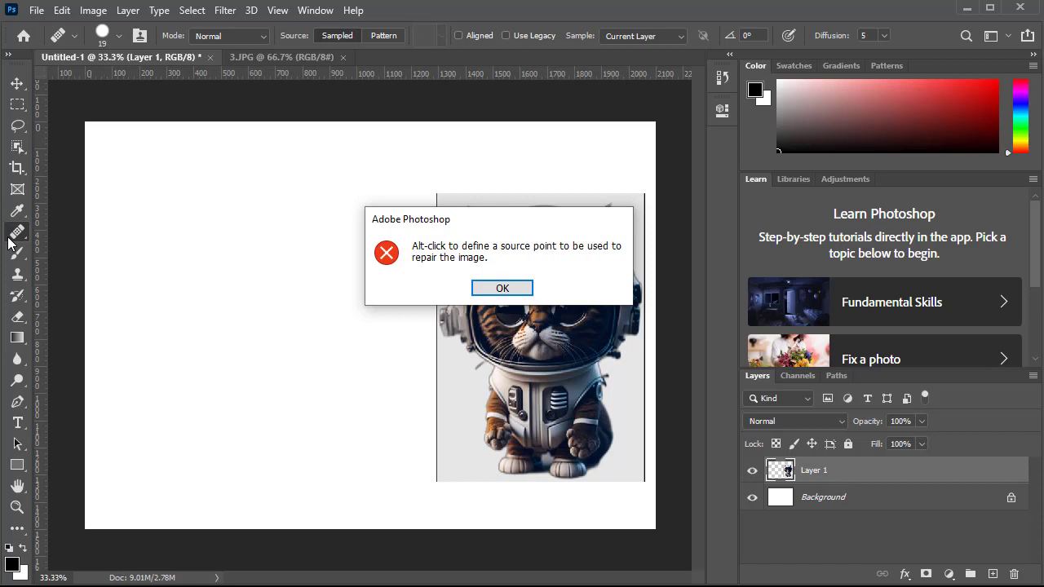
click(489, 288)
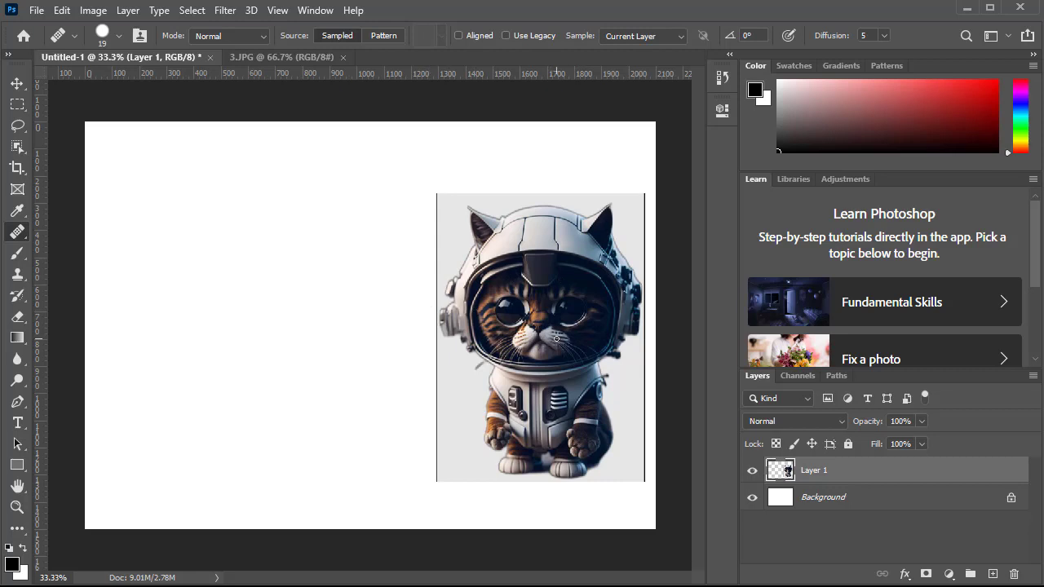
Set the Healing Brush size to 134 px.
right_click(496, 298)
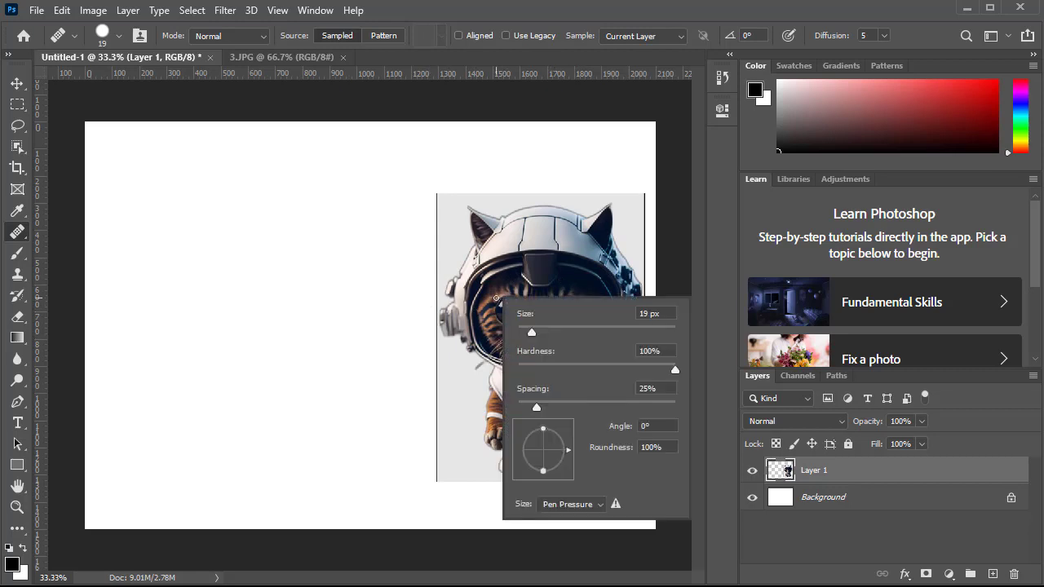
click(590, 328)
click(610, 330)
click(541, 282)
click(503, 289)
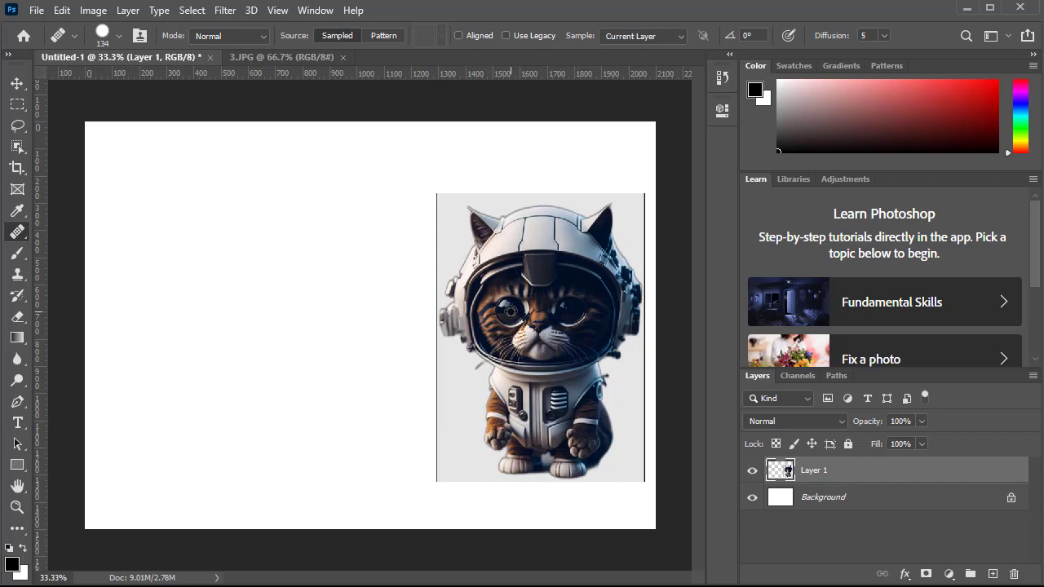
Sample the cat's eye on the image's left and paint a full copy of the cat on the blank left side of the canvas.
alt+click(509, 312)
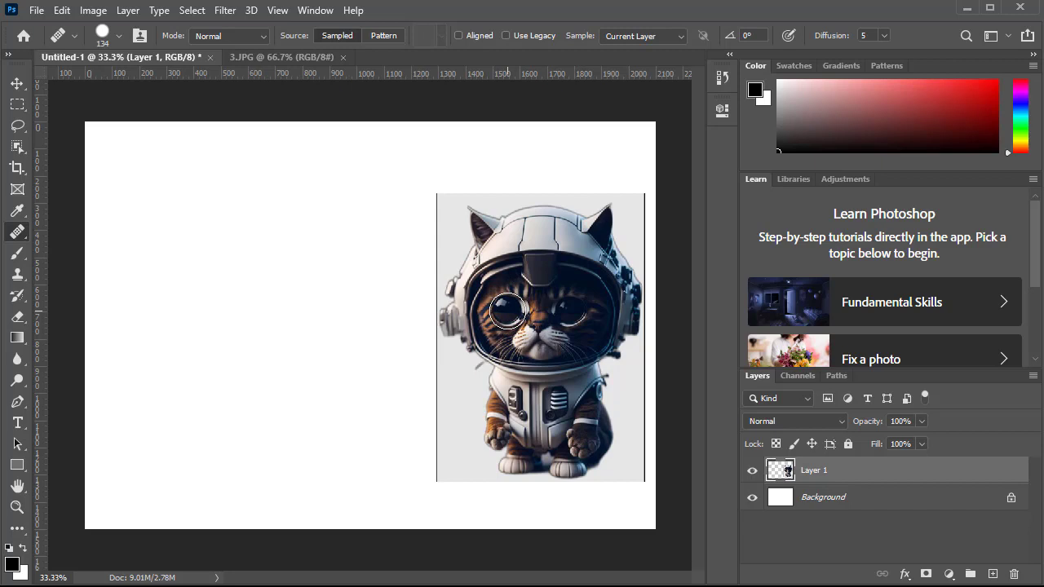
click(277, 280)
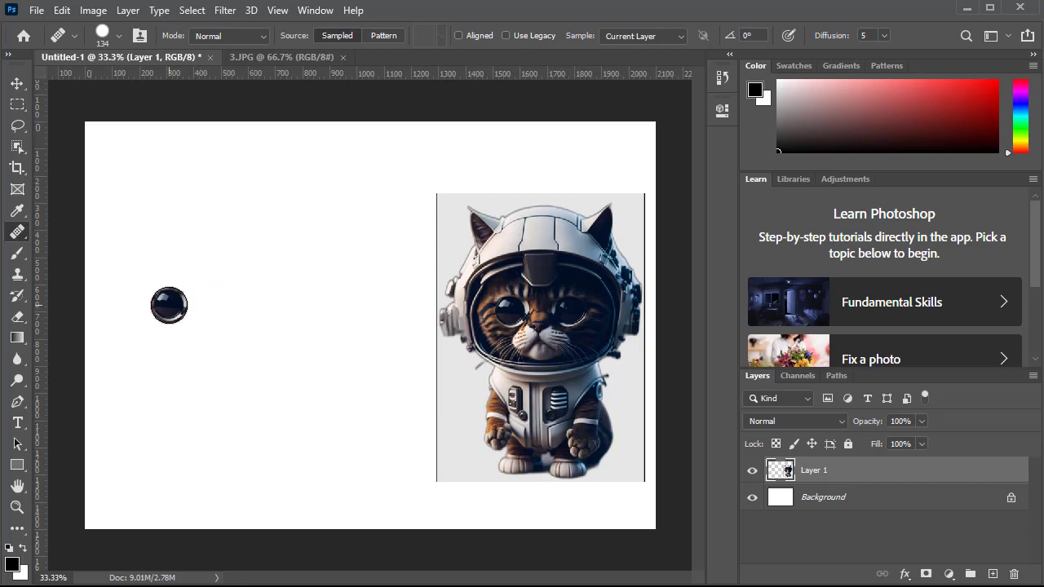
click(169, 305)
mouse_move(169, 305)
mouse_down()
mouse_move(236, 303)
mouse_move(258, 324)
mouse_move(197, 297)
mouse_move(155, 315)
mouse_move(179, 296)
mouse_move(263, 296)
mouse_move(288, 312)
mouse_move(229, 266)
mouse_move(172, 269)
mouse_move(146, 304)
mouse_move(162, 267)
mouse_move(257, 267)
mouse_move(307, 317)
mouse_move(293, 245)
mouse_move(200, 224)
mouse_move(150, 242)
mouse_move(132, 306)
mouse_move(128, 270)
mouse_move(144, 219)
mouse_move(185, 201)
mouse_move(254, 228)
mouse_move(293, 304)
mouse_move(304, 237)
mouse_move(252, 199)
mouse_move(167, 197)
mouse_move(134, 232)
mouse_move(116, 277)
mouse_move(117, 190)
mouse_move(190, 207)
mouse_move(279, 203)
mouse_move(295, 331)
mouse_move(289, 385)
mouse_move(264, 320)
mouse_move(209, 352)
mouse_move(183, 383)
mouse_move(265, 369)
mouse_move(183, 326)
mouse_move(94, 357)
mouse_move(80, 380)
mouse_move(142, 311)
mouse_move(187, 303)
mouse_move(100, 345)
mouse_move(128, 271)
mouse_move(85, 306)
mouse_move(73, 388)
mouse_move(119, 311)
mouse_move(326, 377)
mouse_move(144, 374)
mouse_move(118, 387)
mouse_move(140, 351)
mouse_move(224, 347)
mouse_move(269, 371)
mouse_move(270, 395)
mouse_move(223, 370)
mouse_move(159, 404)
mouse_move(226, 394)
mouse_move(272, 414)
mouse_move(208, 361)
mouse_move(179, 388)
mouse_move(232, 393)
mouse_move(253, 439)
mouse_move(121, 426)
mouse_move(258, 445)
mouse_move(152, 453)
mouse_move(250, 458)
mouse_move(147, 462)
mouse_move(253, 464)
mouse_move(91, 467)
mouse_move(248, 451)
mouse_move(113, 462)
mouse_move(87, 445)
mouse_up()
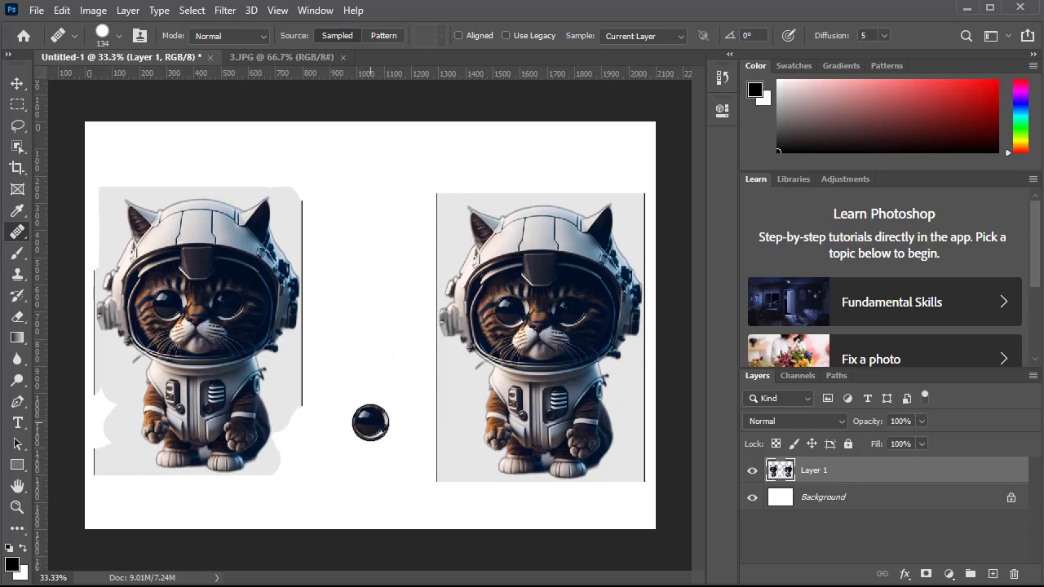
Paint more partial copies of the cat with the Healing Brush at the canvas's lower middle and along its upper edge.
mouse_move(370, 422)
mouse_down()
mouse_move(393, 408)
mouse_move(422, 422)
mouse_move(370, 379)
mouse_move(311, 440)
mouse_move(379, 419)
mouse_move(405, 432)
mouse_move(330, 456)
mouse_move(371, 416)
mouse_move(377, 363)
mouse_move(421, 368)
mouse_move(449, 421)
mouse_move(440, 452)
mouse_move(447, 355)
mouse_move(401, 351)
mouse_move(353, 369)
mouse_move(346, 490)
mouse_move(435, 460)
mouse_move(361, 453)
mouse_move(358, 546)
mouse_move(335, 473)
mouse_move(348, 455)
mouse_move(380, 525)
mouse_move(425, 461)
mouse_move(470, 586)
mouse_move(490, 530)
mouse_move(437, 443)
mouse_move(442, 410)
mouse_move(457, 400)
mouse_move(492, 556)
mouse_move(459, 496)
mouse_move(459, 383)
mouse_move(477, 420)
mouse_move(495, 547)
mouse_move(374, 502)
mouse_move(312, 528)
mouse_move(454, 522)
mouse_move(409, 497)
mouse_move(419, 514)
mouse_move(398, 461)
mouse_move(358, 497)
mouse_move(369, 438)
mouse_move(335, 452)
mouse_move(303, 556)
mouse_move(335, 486)
mouse_move(358, 324)
mouse_move(345, 313)
mouse_move(342, 381)
mouse_move(307, 408)
mouse_move(304, 445)
mouse_move(335, 461)
mouse_move(327, 405)
mouse_move(349, 356)
mouse_move(436, 334)
mouse_move(440, 423)
mouse_move(424, 530)
mouse_up()
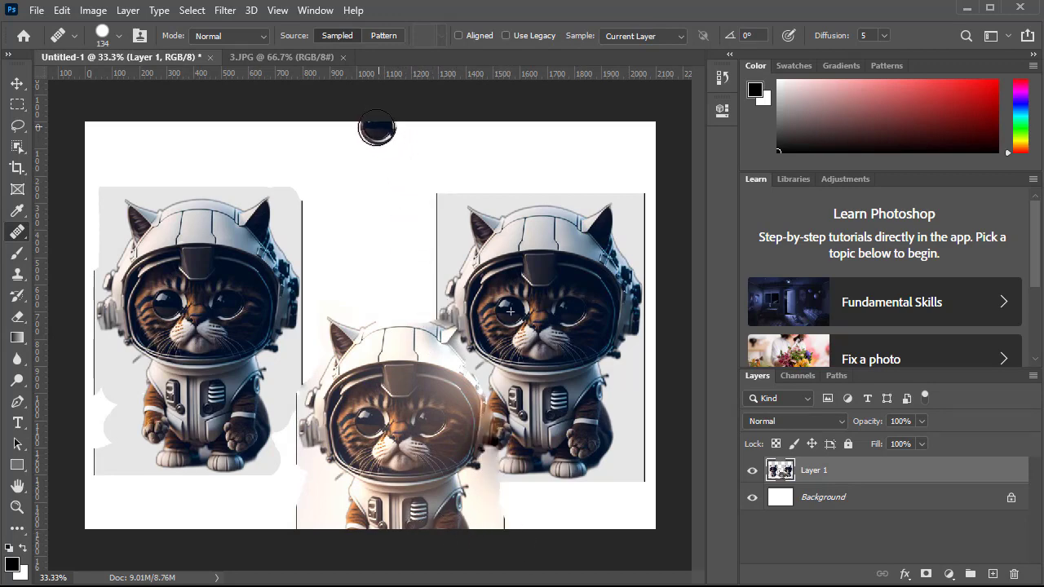
mouse_move(377, 129)
mouse_down()
mouse_move(438, 114)
mouse_move(430, 128)
mouse_move(324, 127)
mouse_move(454, 151)
mouse_move(335, 155)
mouse_move(473, 151)
mouse_move(487, 135)
mouse_move(441, 114)
mouse_move(426, 124)
mouse_move(489, 130)
mouse_move(484, 164)
mouse_up()
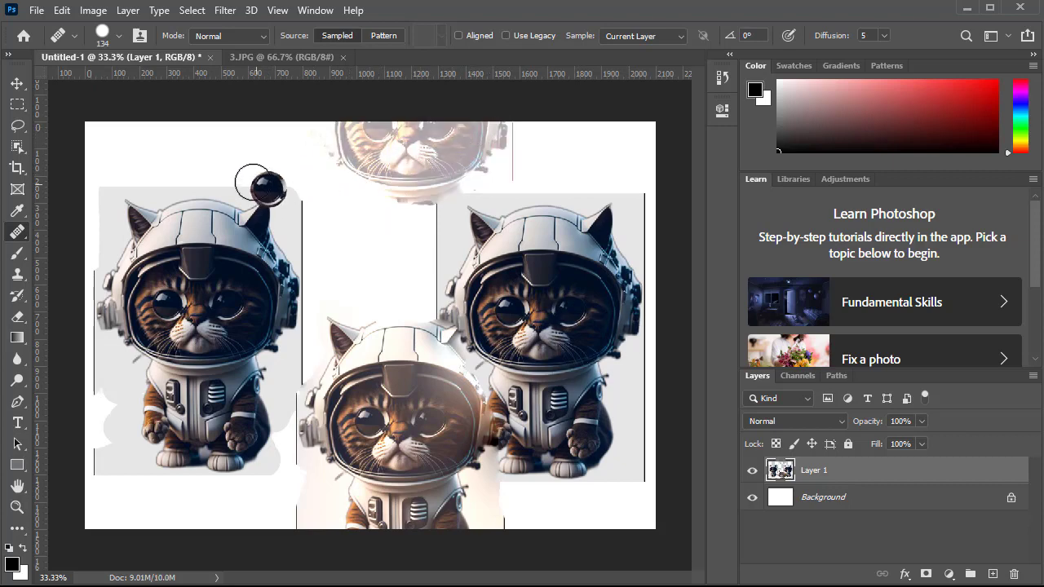
mouse_move(215, 146)
mouse_down()
mouse_move(125, 132)
mouse_move(190, 108)
mouse_move(254, 109)
mouse_move(249, 136)
mouse_move(120, 132)
mouse_move(219, 123)
mouse_move(274, 143)
mouse_move(124, 159)
mouse_move(140, 116)
mouse_move(307, 142)
mouse_up()
mouse_move(232, 130)
mouse_down()
mouse_move(273, 167)
mouse_move(167, 167)
mouse_move(251, 134)
mouse_move(225, 168)
mouse_move(221, 138)
mouse_up()
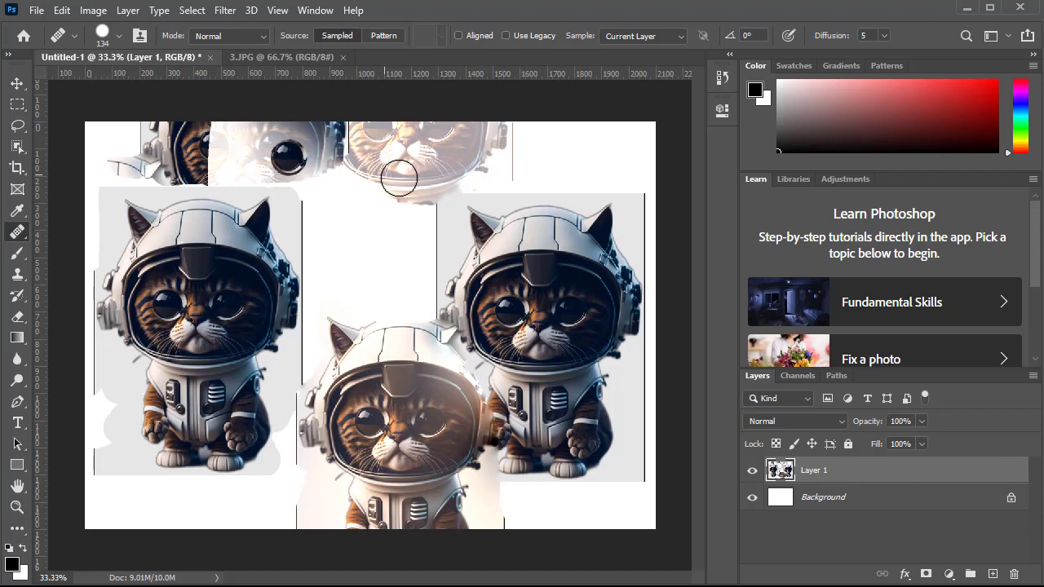
click(468, 187)
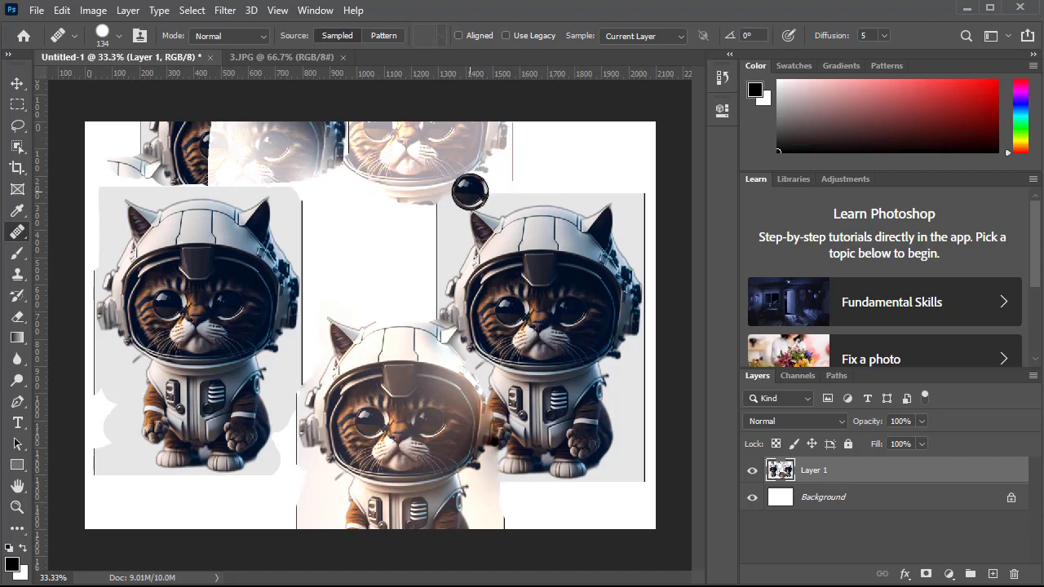
Switch from the Healing Brush to the Patch tool.
right_click(22, 238)
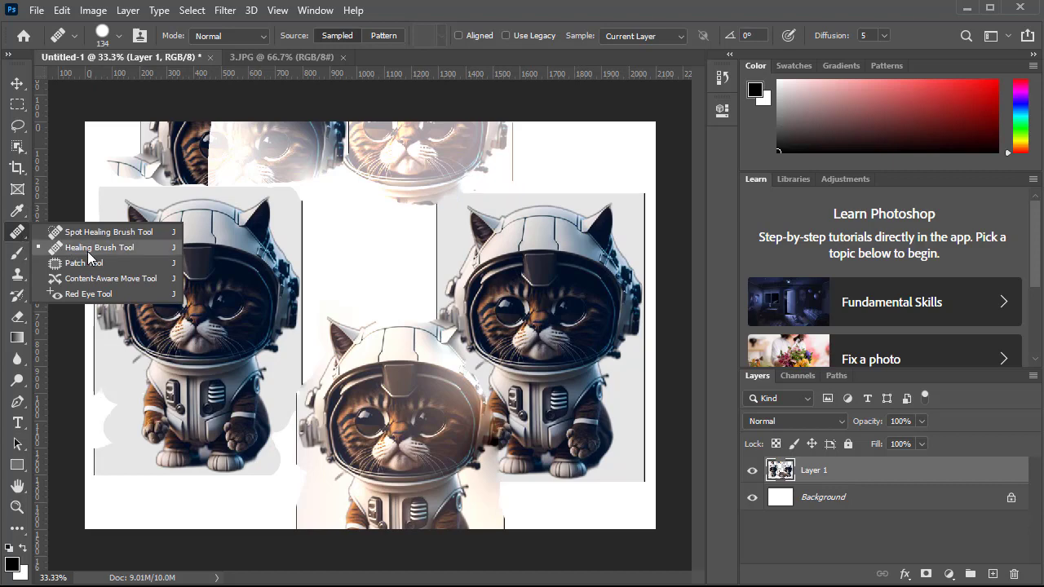
click(505, 172)
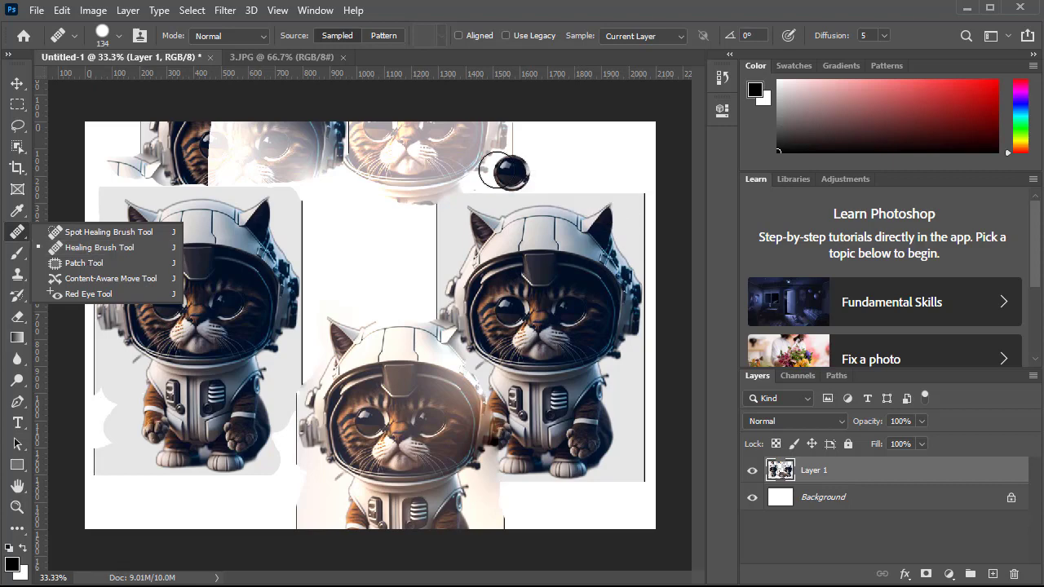
click(544, 178)
click(594, 265)
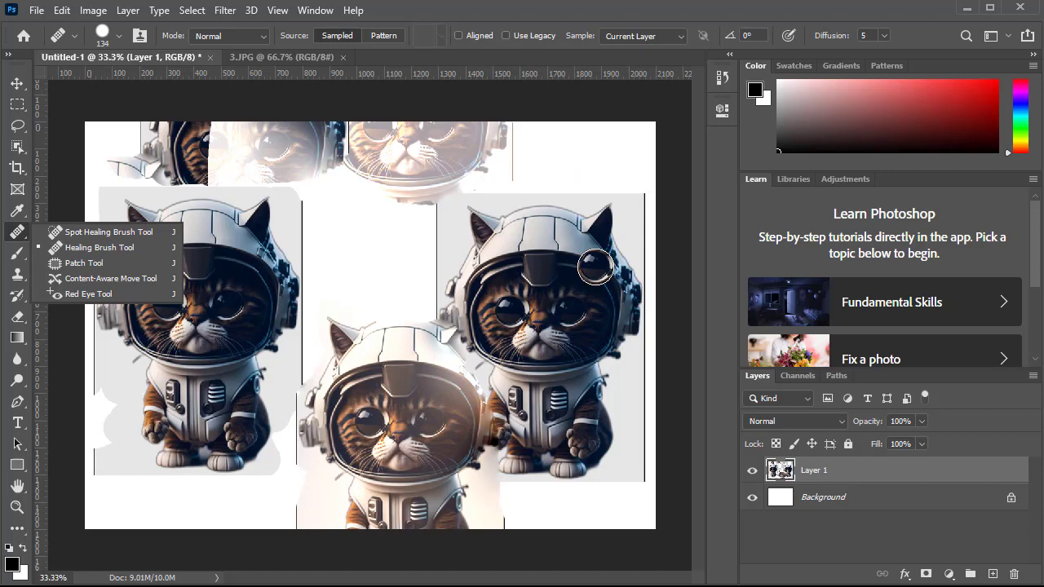
click(650, 257)
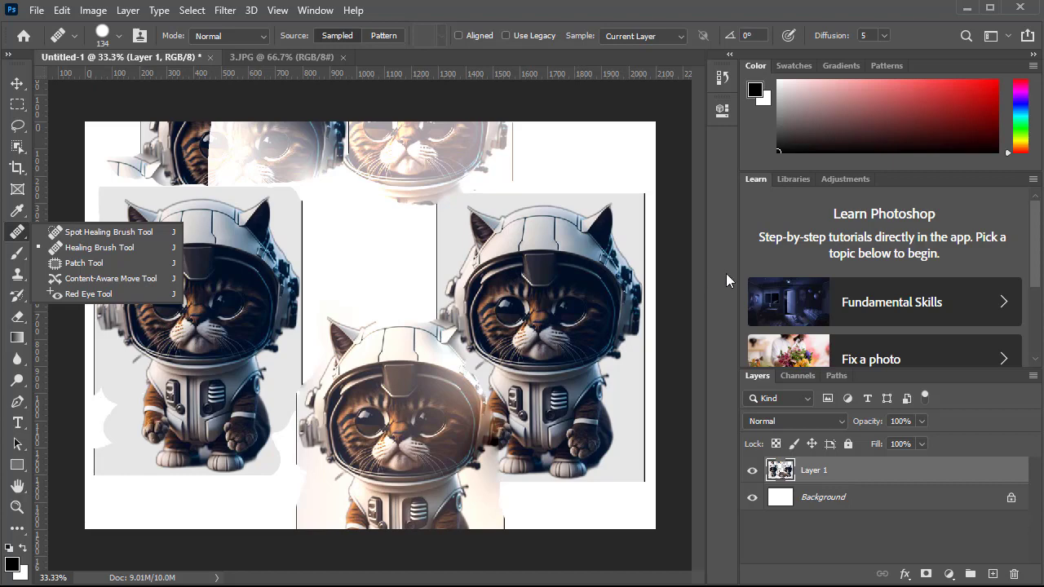
click(113, 263)
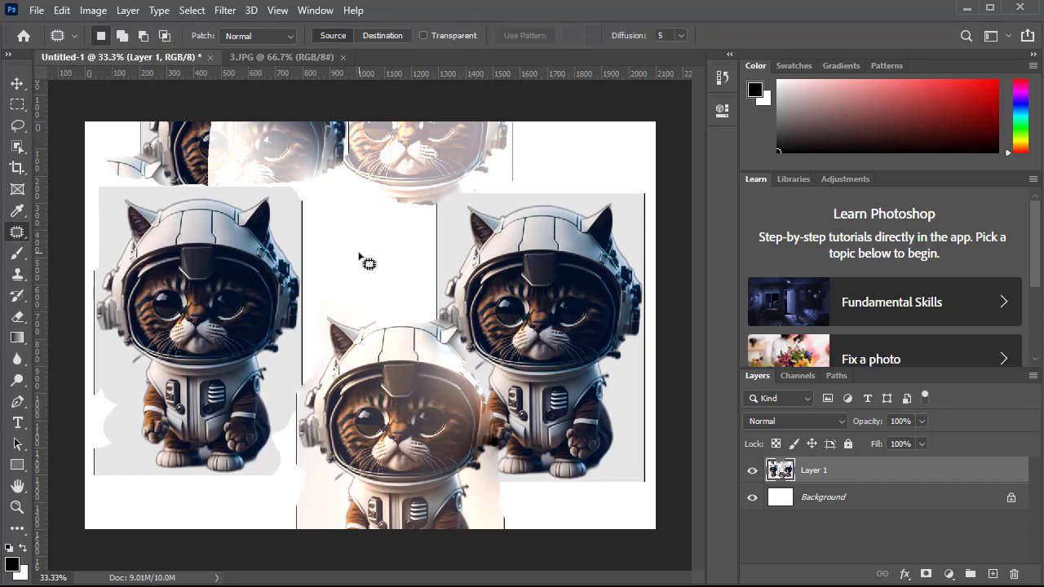
Undo all the Healing Brush strokes, leaving only the original cat image on the canvas.
key(ctrl+z)
key(ctrl+z)
key(ctrl+z)
key(ctrl+z)
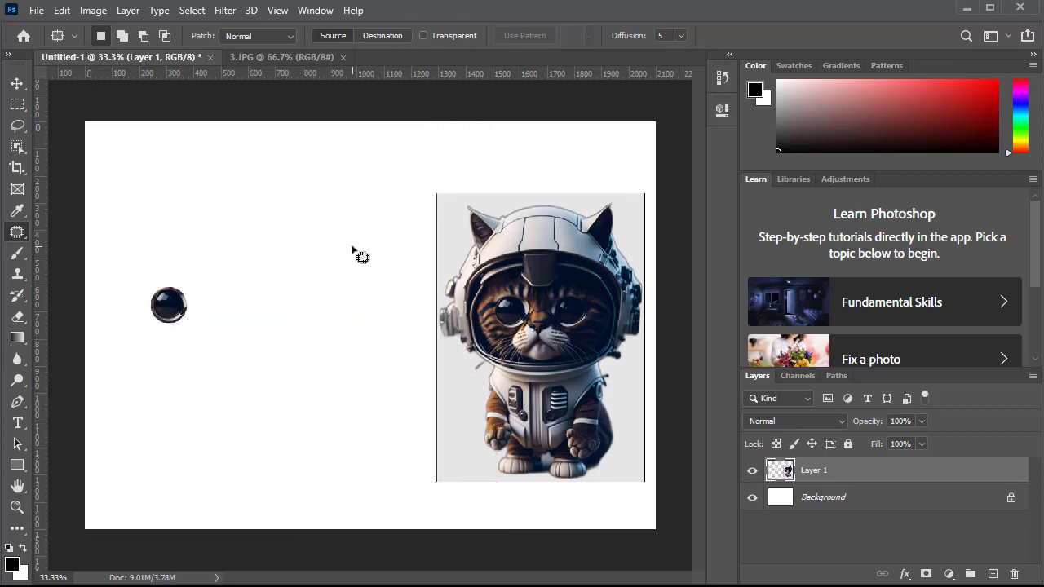
key(ctrl+z)
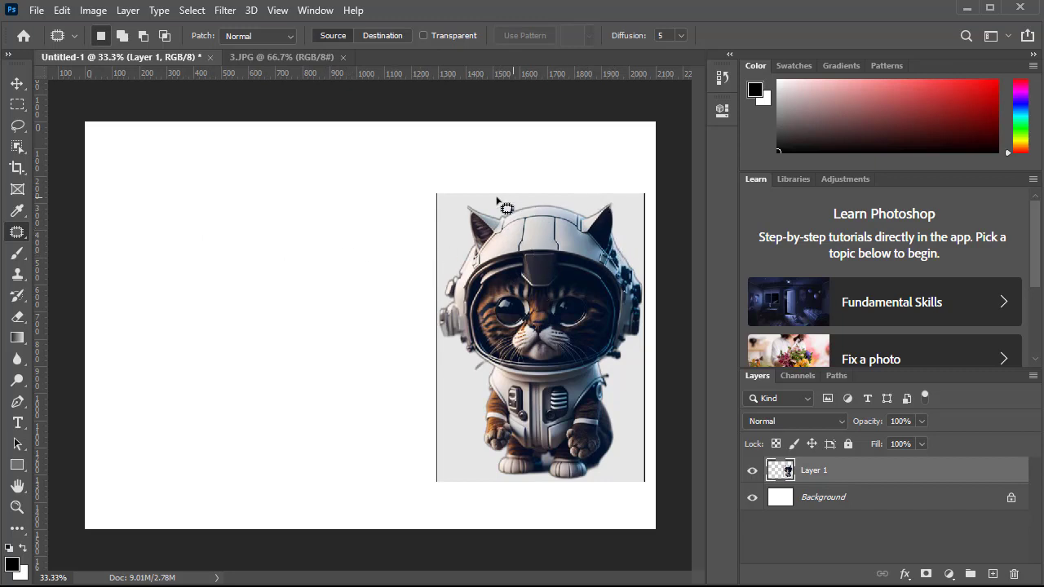
Outline a large blank area on the canvas's left half with the Patch tool and try to patch it from a neighbouring area.
mouse_move(357, 262)
mouse_down()
mouse_move(292, 223)
mouse_move(250, 218)
mouse_move(204, 222)
mouse_move(167, 243)
mouse_move(136, 286)
mouse_move(126, 328)
mouse_move(135, 447)
mouse_move(239, 489)
mouse_move(304, 470)
mouse_move(350, 436)
mouse_move(360, 269)
mouse_up()
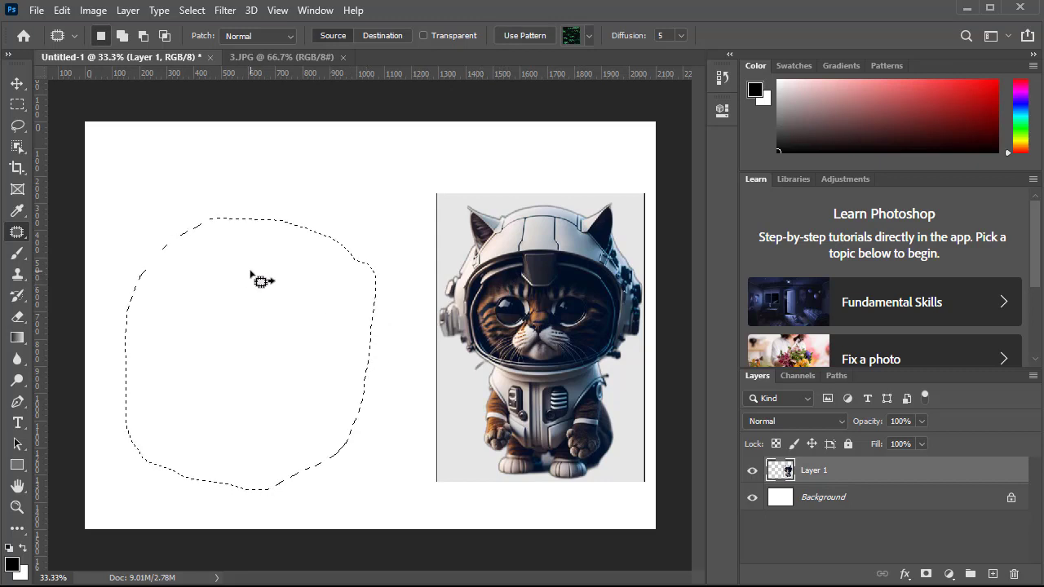
drag(261, 281, 286, 280)
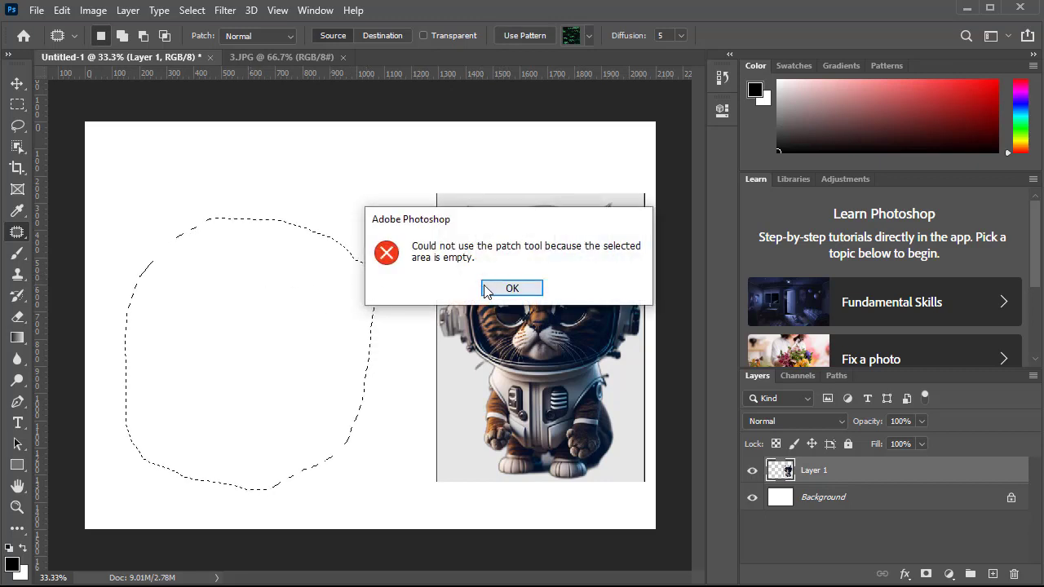
click(513, 286)
drag(312, 332, 322, 332)
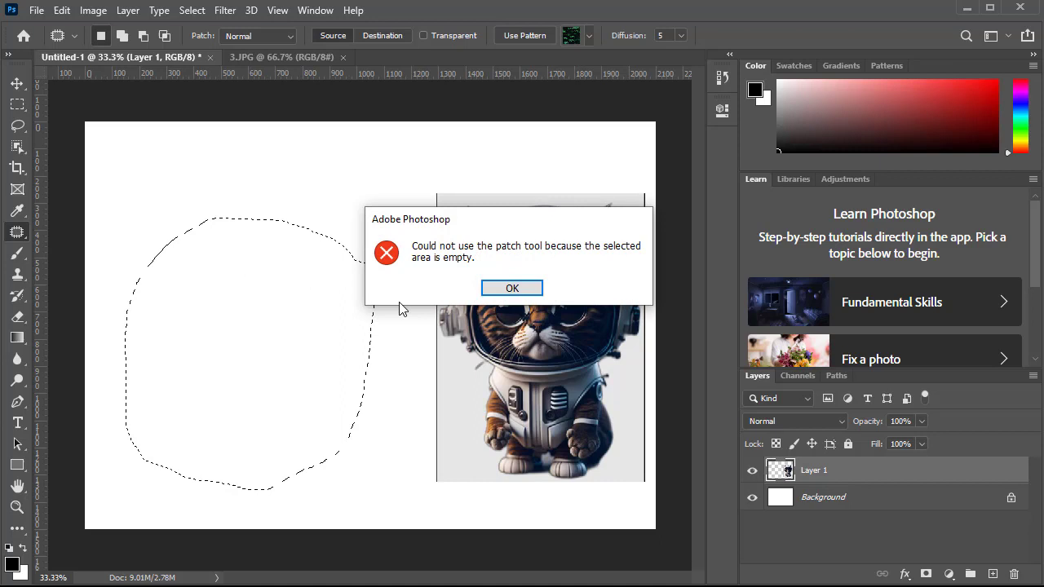
click(510, 289)
Outline areas over the astronaut cat with the Patch tool and move the selections to patch them with other parts of the image.
click(463, 332)
mouse_move(463, 332)
mouse_down()
mouse_move(588, 490)
mouse_move(456, 343)
mouse_up()
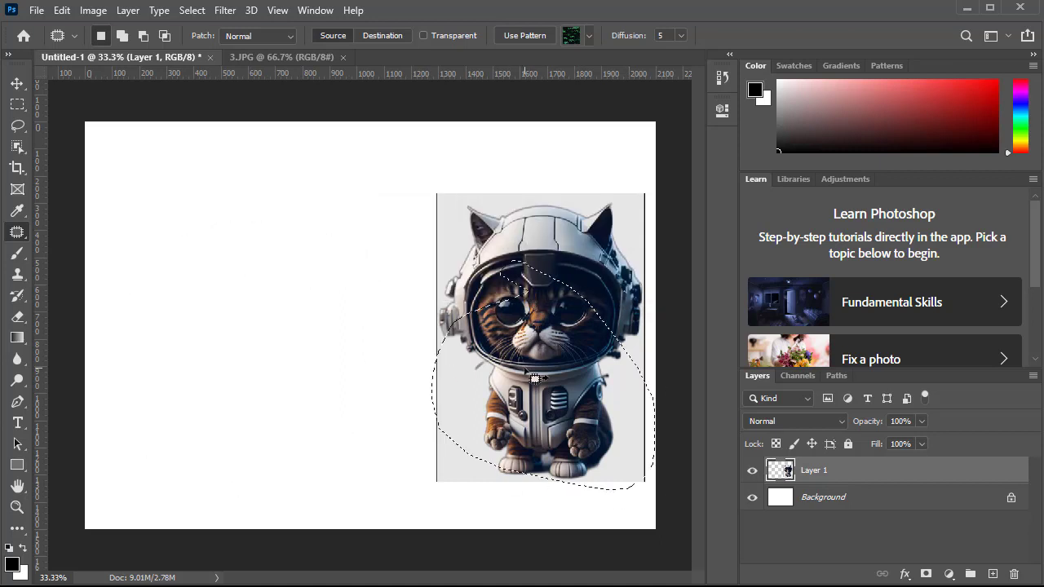
mouse_move(519, 416)
mouse_down()
mouse_move(341, 354)
mouse_move(459, 366)
mouse_move(522, 338)
mouse_move(448, 239)
mouse_move(532, 227)
mouse_move(544, 274)
mouse_move(571, 271)
mouse_move(573, 302)
mouse_move(542, 326)
mouse_move(586, 313)
mouse_move(369, 318)
mouse_up()
mouse_move(427, 266)
mouse_down()
mouse_move(305, 290)
mouse_move(237, 449)
mouse_move(450, 461)
mouse_move(504, 348)
mouse_move(419, 267)
mouse_up()
mouse_move(373, 387)
mouse_down()
mouse_move(512, 293)
mouse_move(281, 265)
mouse_move(387, 289)
mouse_move(407, 322)
mouse_move(530, 261)
mouse_move(544, 285)
mouse_move(477, 167)
mouse_move(408, 236)
mouse_move(436, 261)
mouse_move(373, 236)
mouse_move(348, 257)
mouse_move(352, 282)
mouse_move(414, 276)
mouse_up()
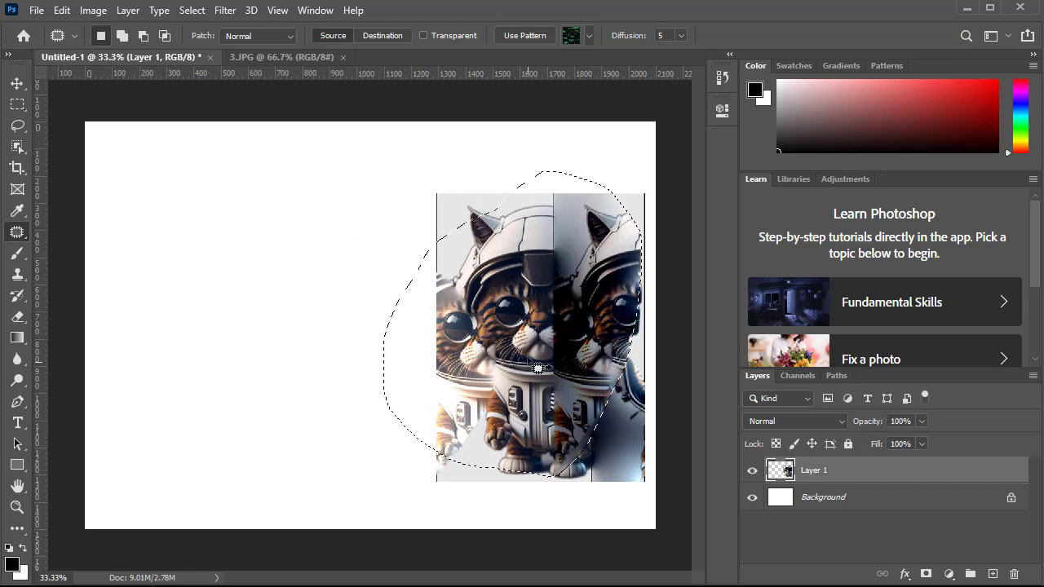
Switch from the Patch tool to the Healing Brush tool.
right_click(16, 235)
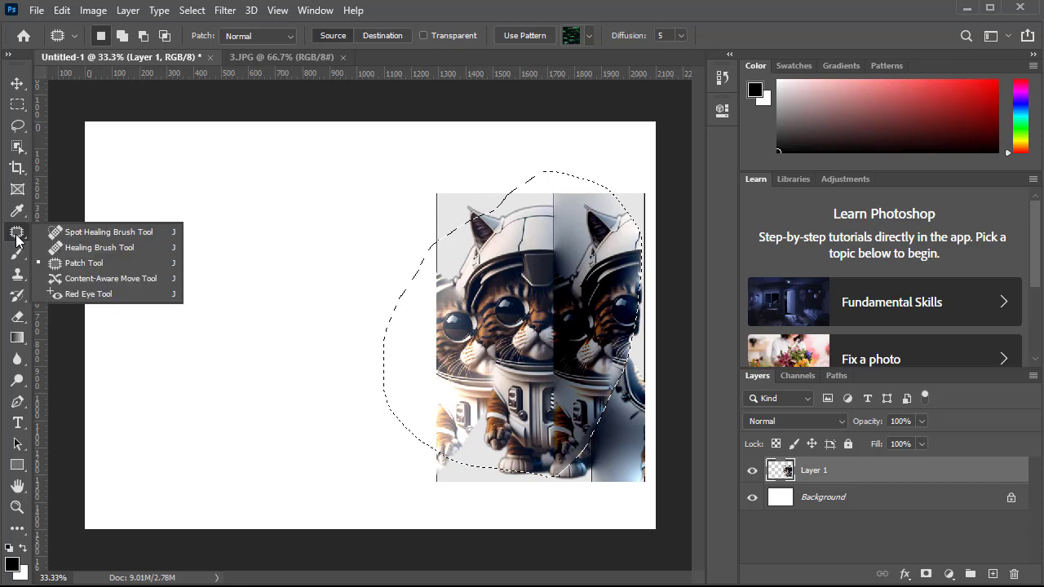
click(83, 263)
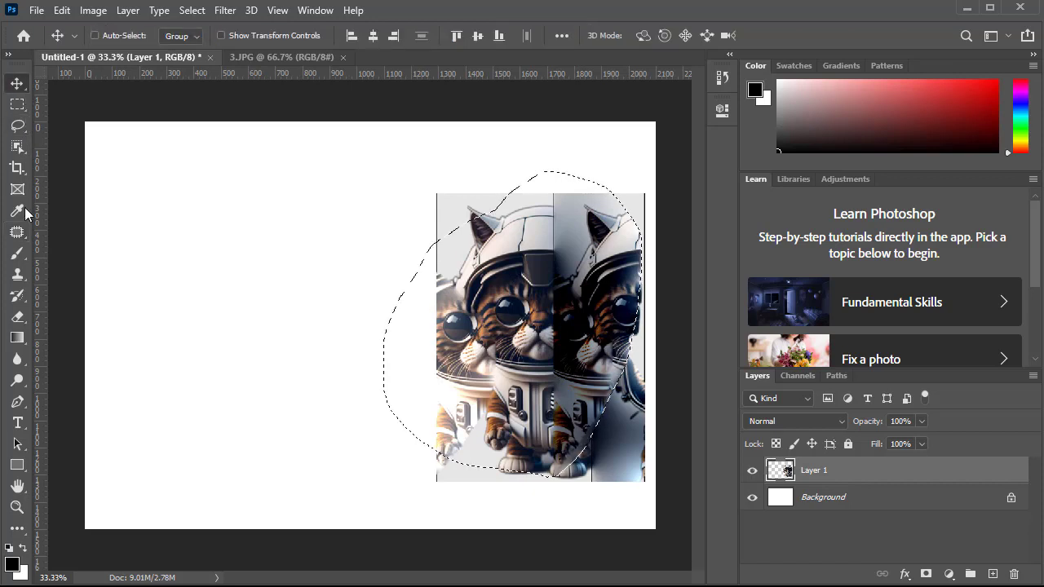
right_click(18, 232)
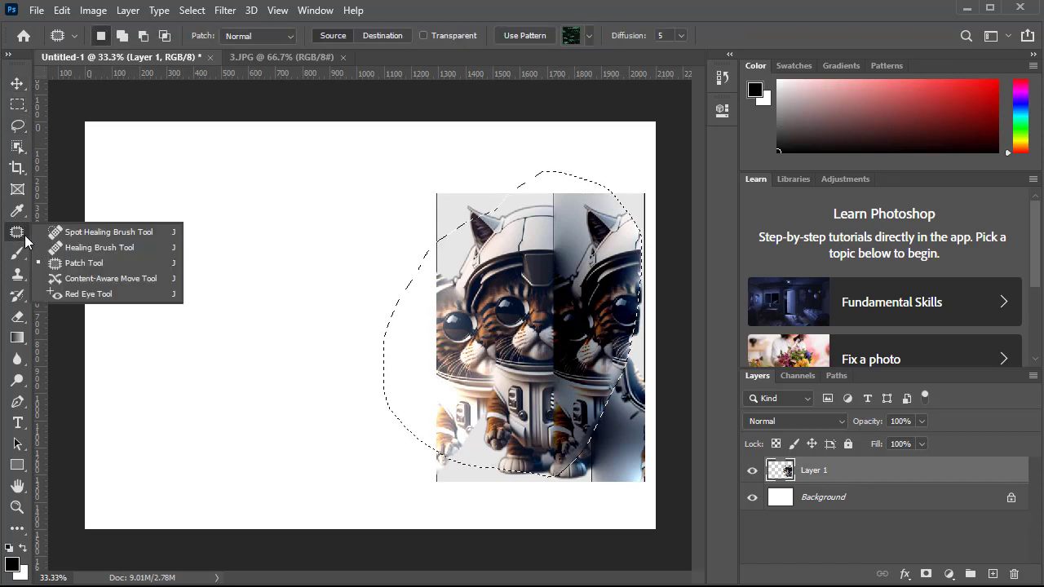
click(95, 257)
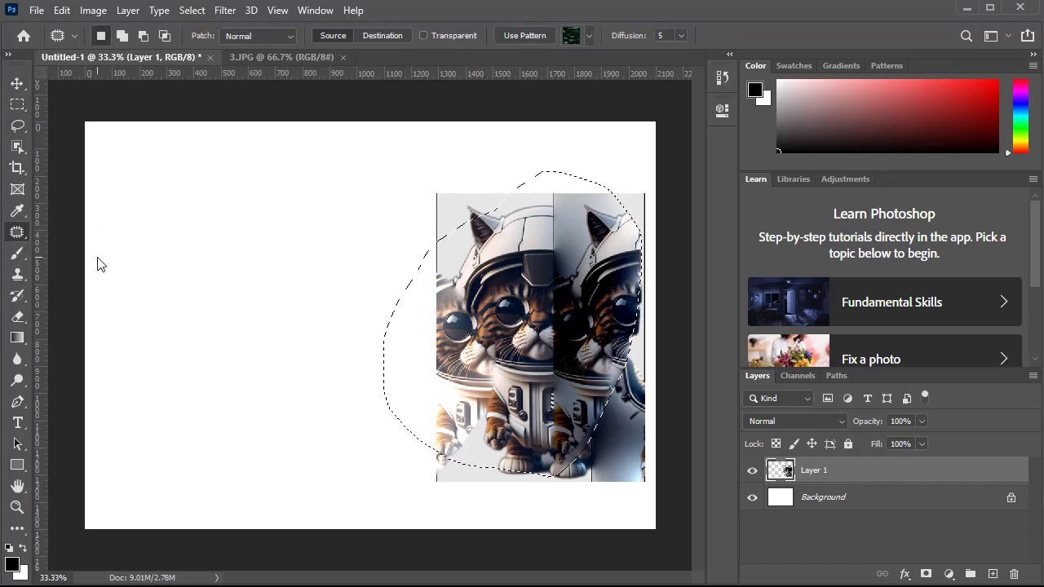
right_click(11, 234)
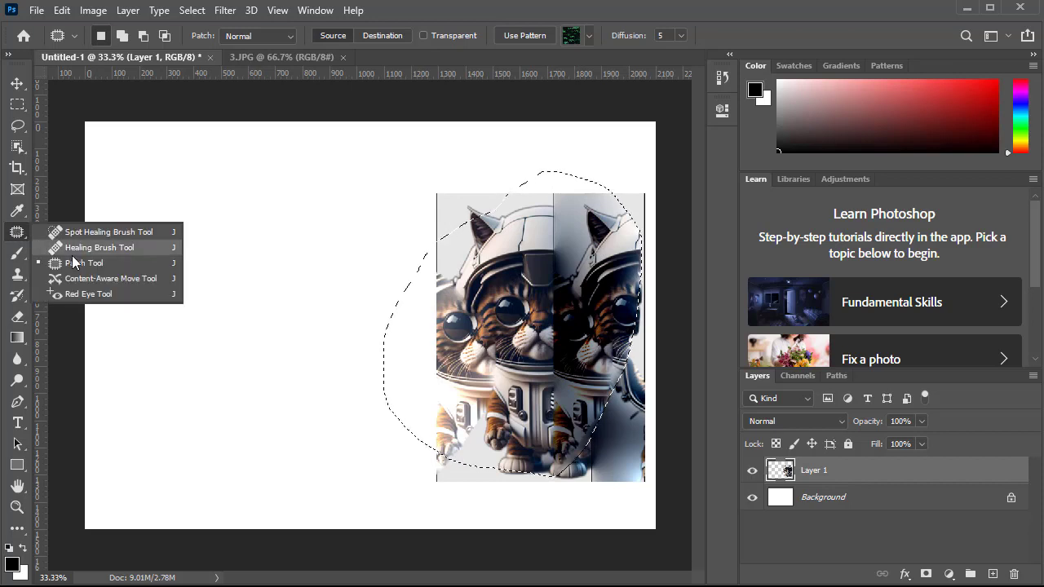
click(94, 250)
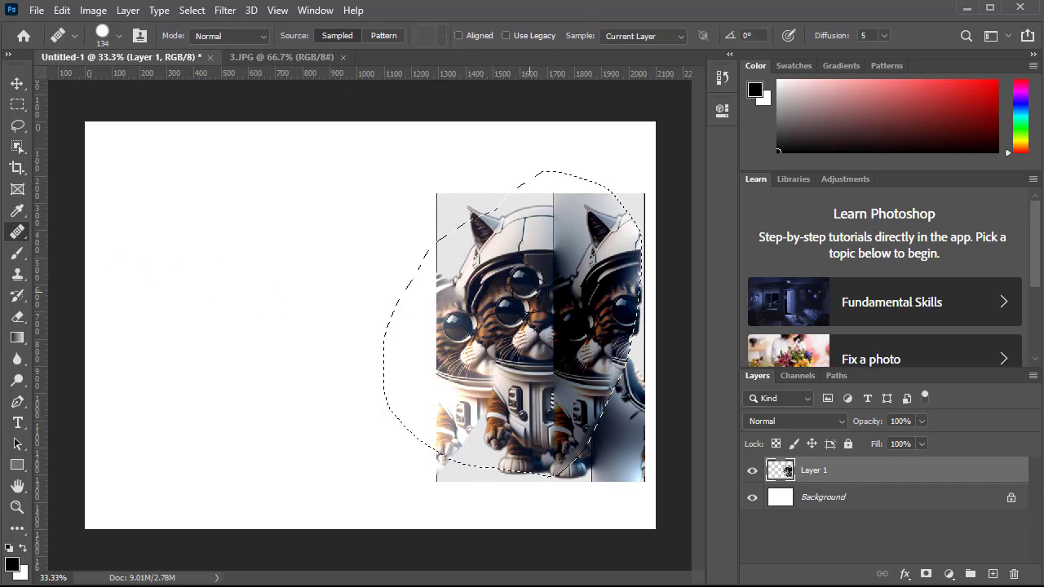